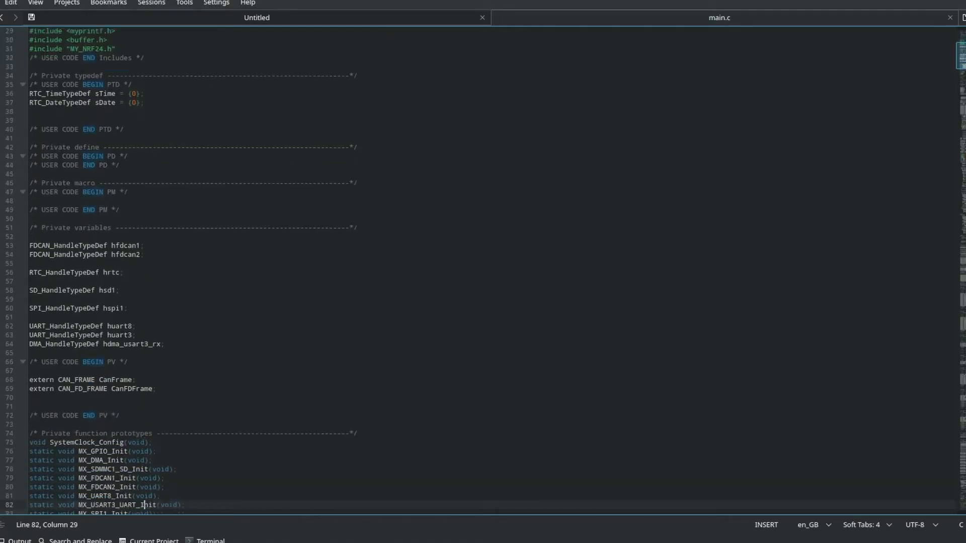
- Examine the main.c source from the peripheral function prototypes through the global variables and the initialisation calls in main()
key("Down")
key("Down")
key("Down")
key("Down")
key("Down")
key("Down")
key("Down")
key("Down")
key("Down")
key("Down")
key("Down")
key("Down")
key("Down")
key("Down")
key("Down")
key("Down")
key("Down")
key("Down")
key("Down")
key("Down")
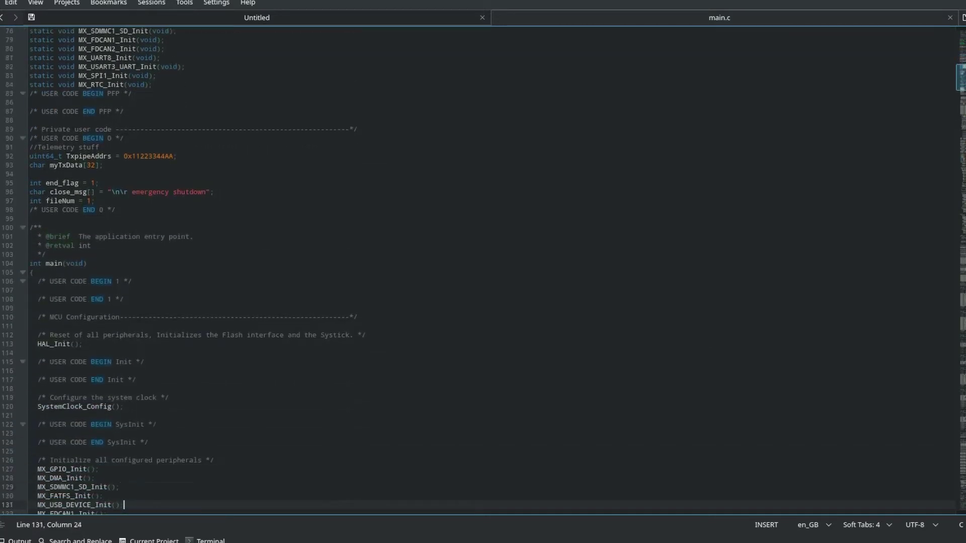
key("Down")
key("Down")
key("Down")
key("Down")
key("Down")
key("Down")
key("Down")
key("Down")
key("Down")
key("Down")
key("Down")
key("Down")
key("Down")
key("Down")
key("Down")
key("Down")
key("Down")
key("Down")
key("Down")
key("Down")
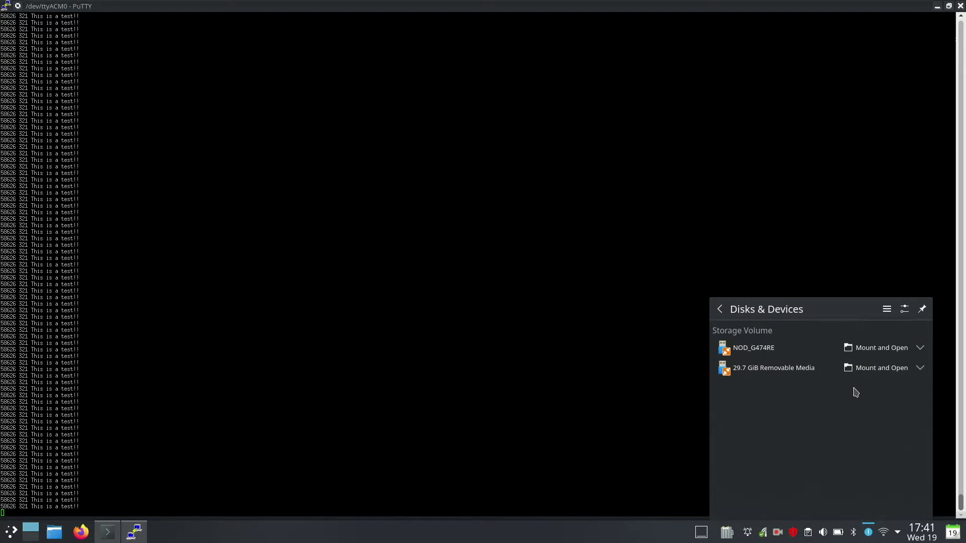
- Mount and open the 29.7 GiB removable media, and open TEST5.CSV in LibreOffice Calc with the offered text import settings
left_click(864, 374)
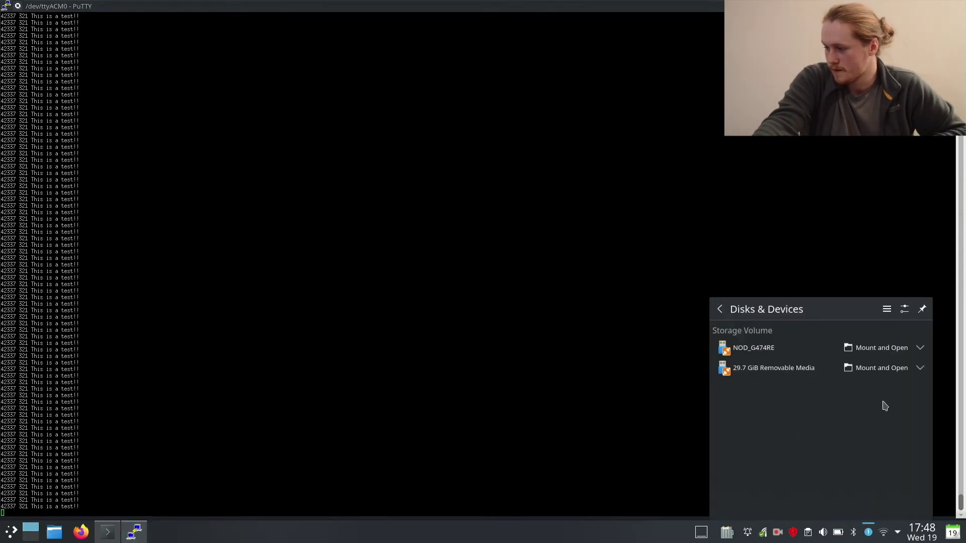
left_click(872, 371)
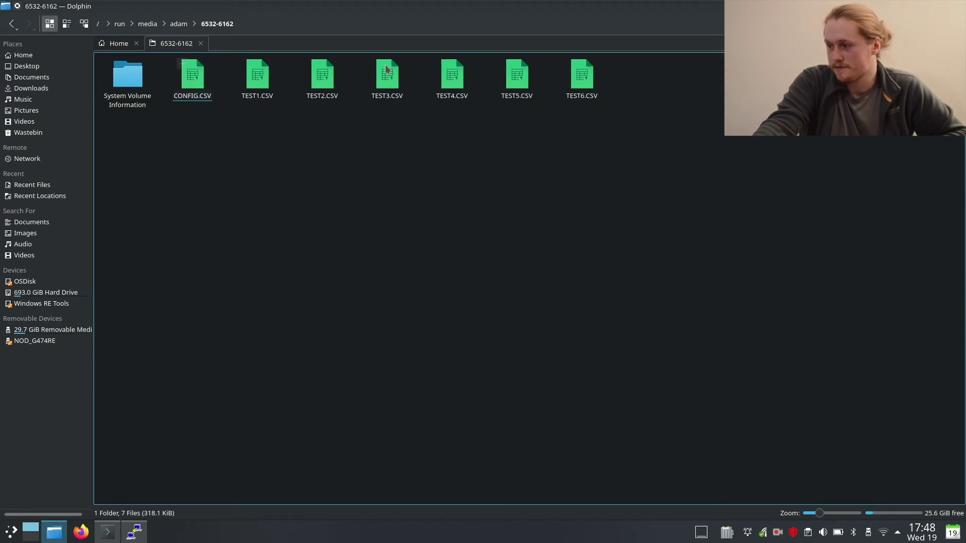
double_click(517, 85)
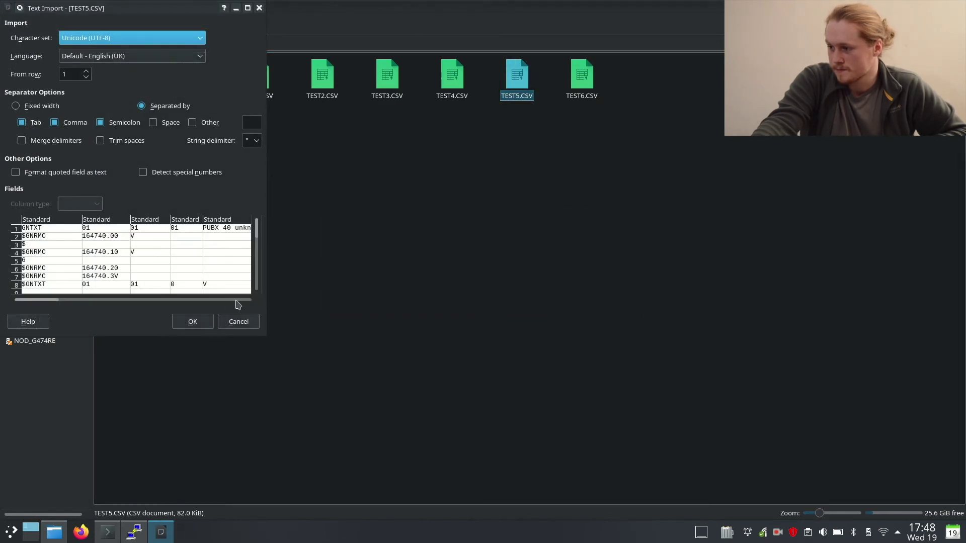
left_click(193, 322)
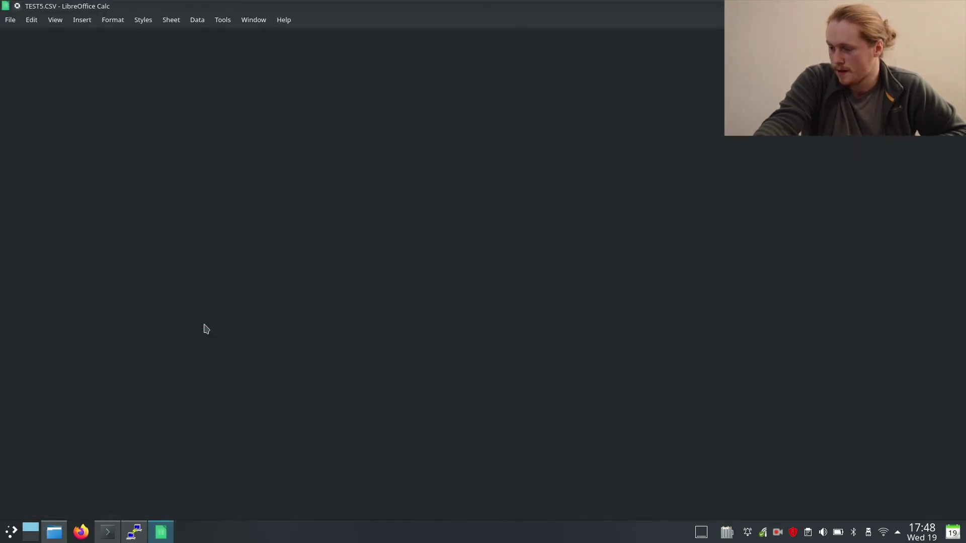
- Examine the logged $GNRMC sentences and the timestamped 0x321 message rows in TEST5.CSV, ending on the timestamp in cell A333
scroll(444, 354, "down", 20)
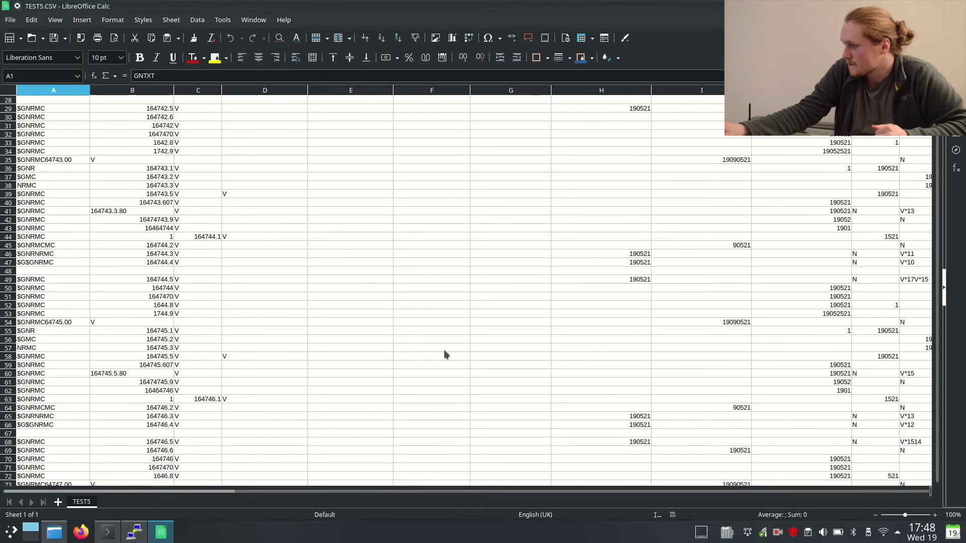
scroll(445, 355, "down", 4)
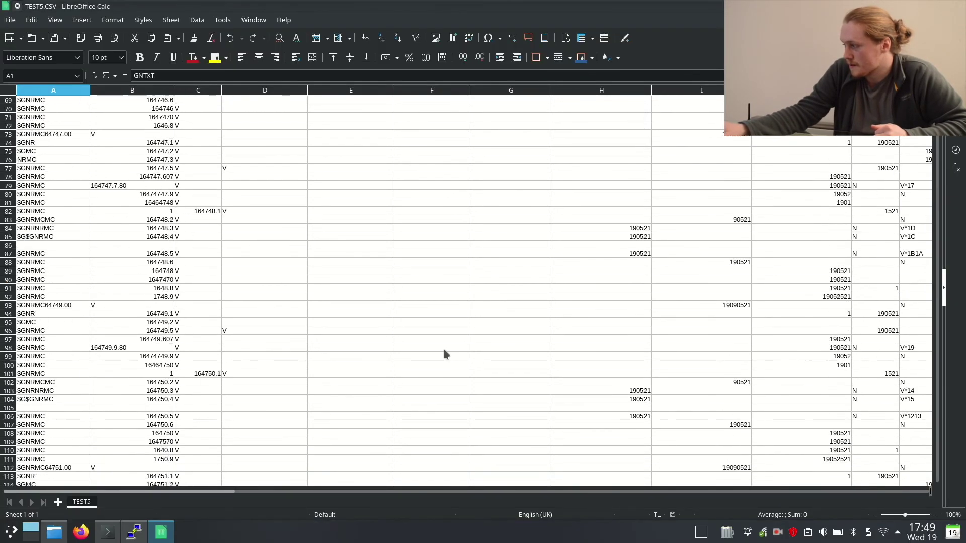
scroll(444, 355, "up", 4)
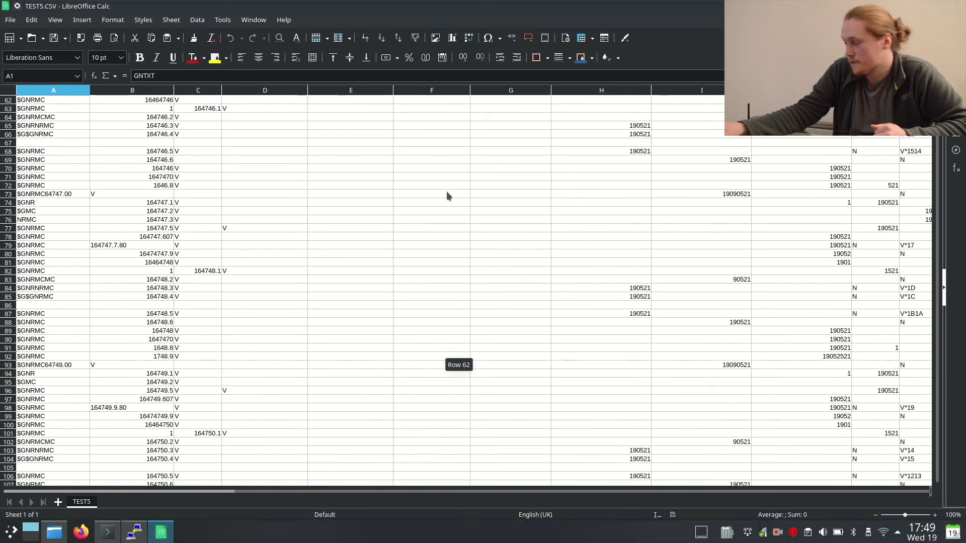
scroll(471, 270, "down", 15)
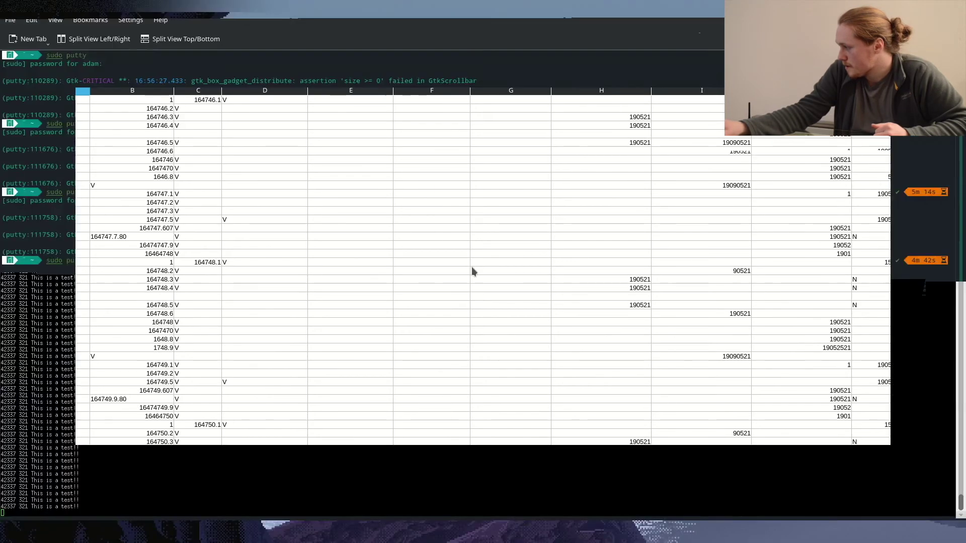
scroll(472, 272, "down", 20)
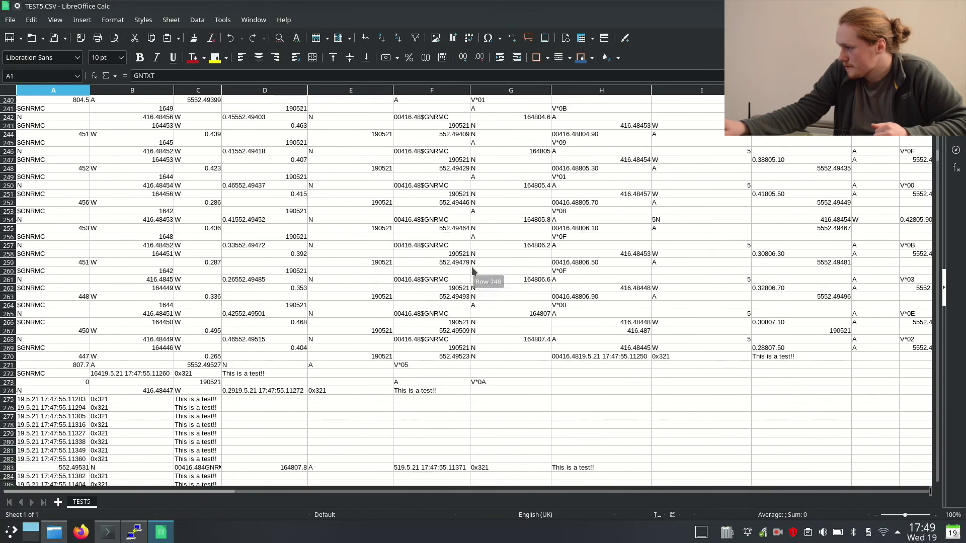
scroll(472, 271, "down", 6)
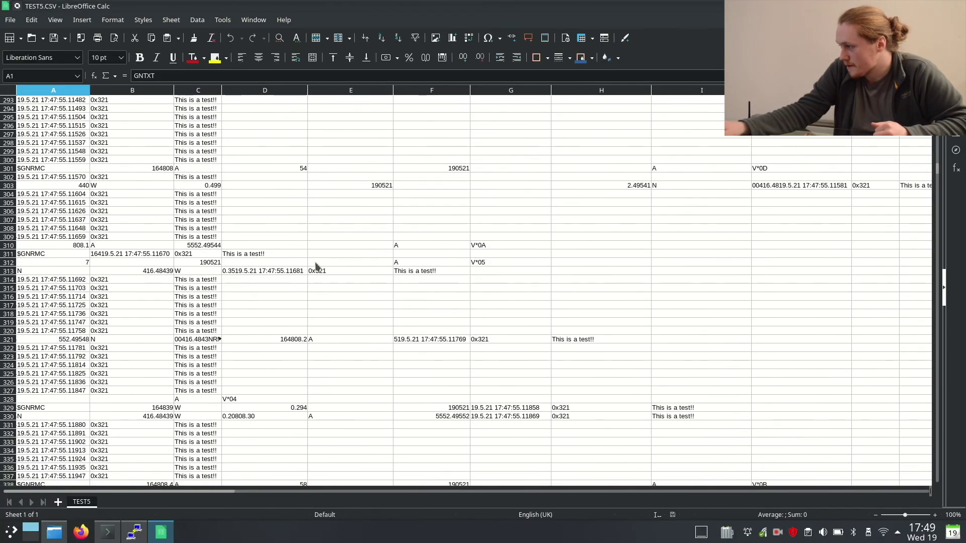
scroll(199, 306, "down", 4)
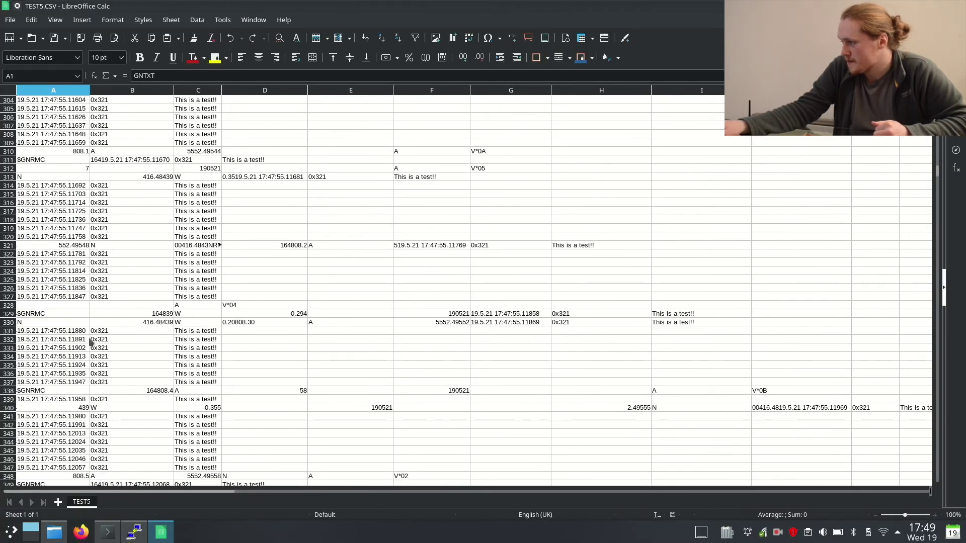
scroll(98, 322, "down", 3)
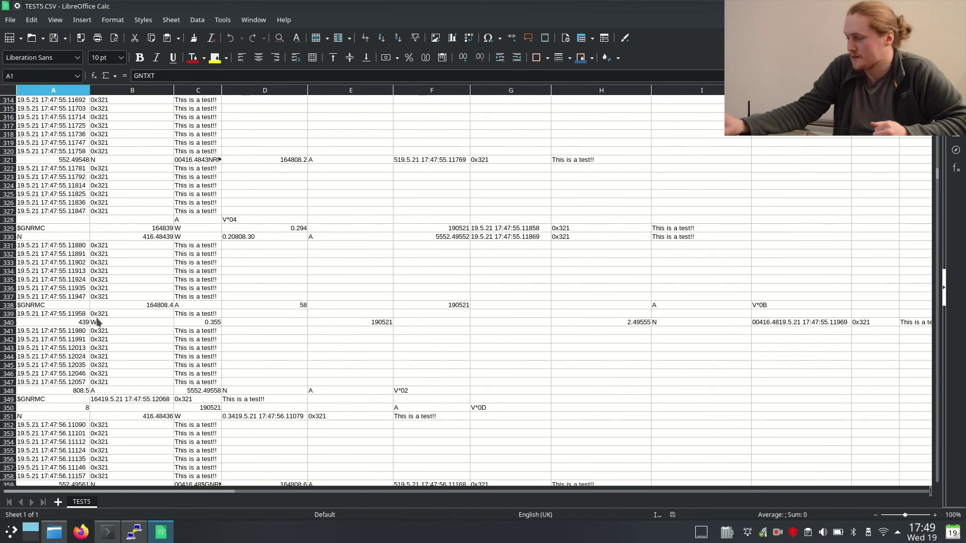
left_click(22, 265)
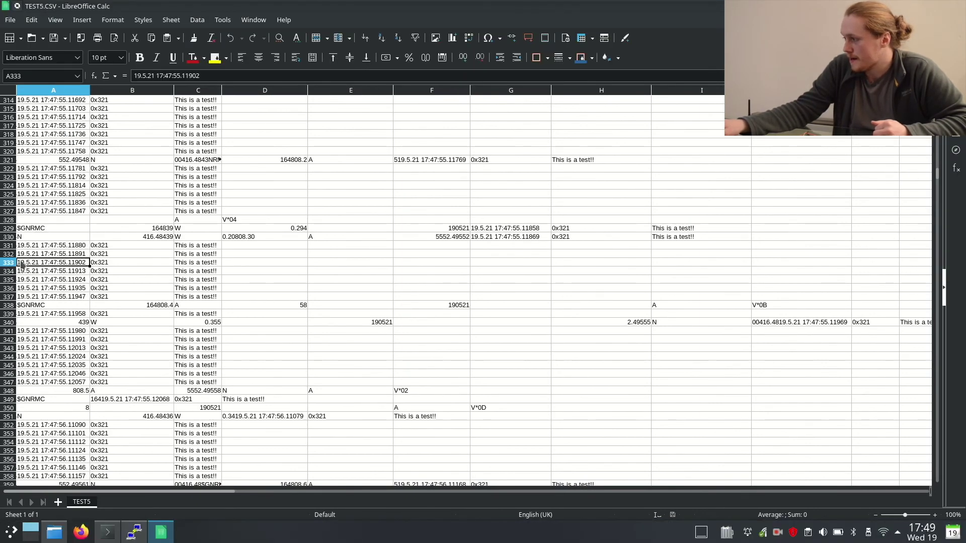